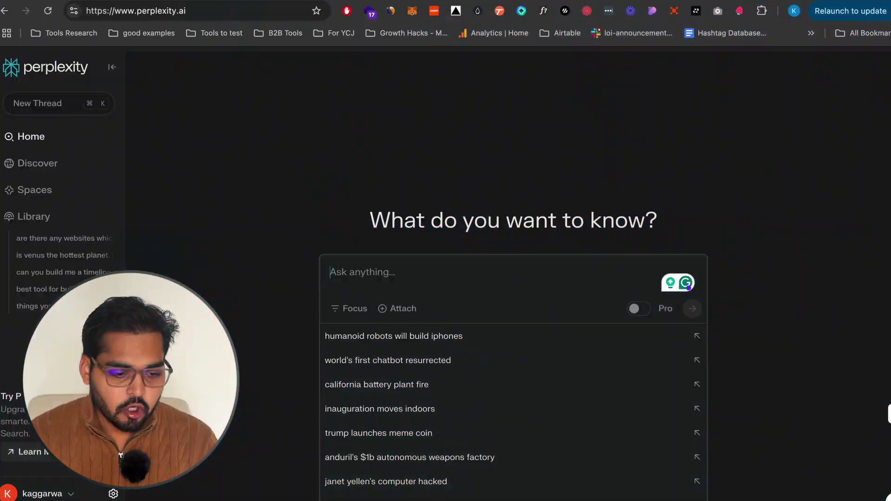
Step: Ask Perplexity for 'a beginner's guide to AI Automation for people working in RevOps' and read the answer
type("a beginner's guide to AI Auto")
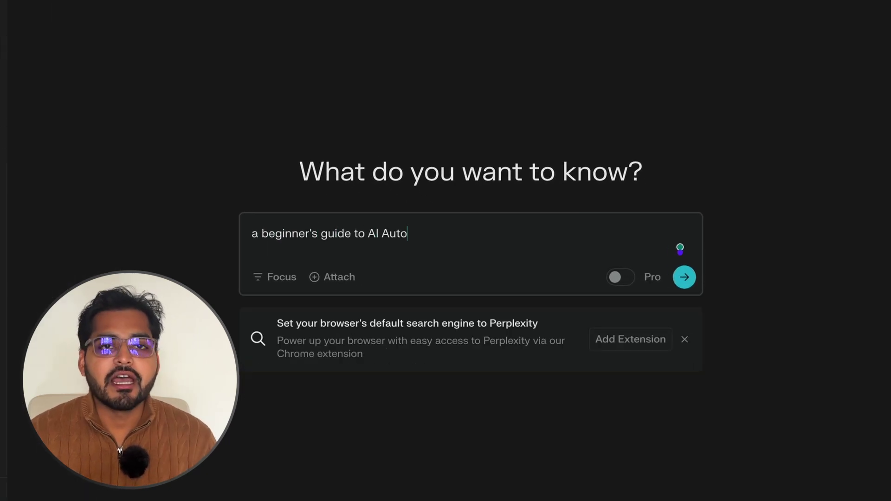
type("mation for people working in RevOps")
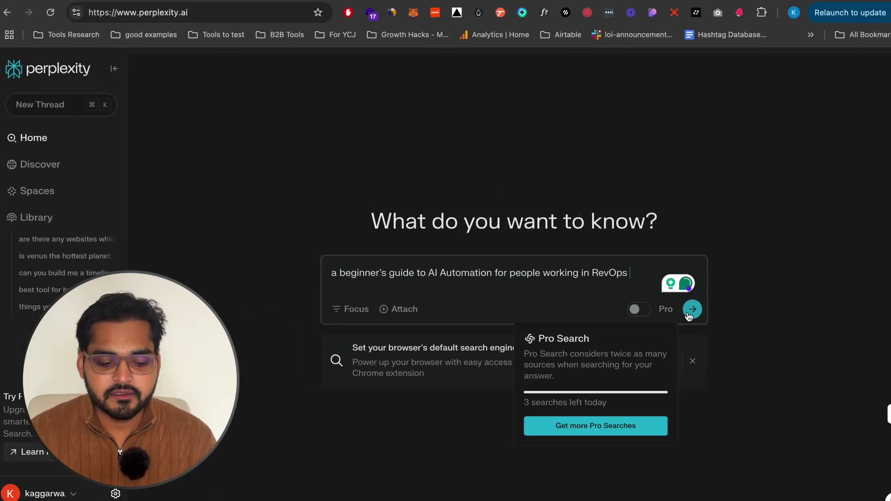
left_click(691, 311)
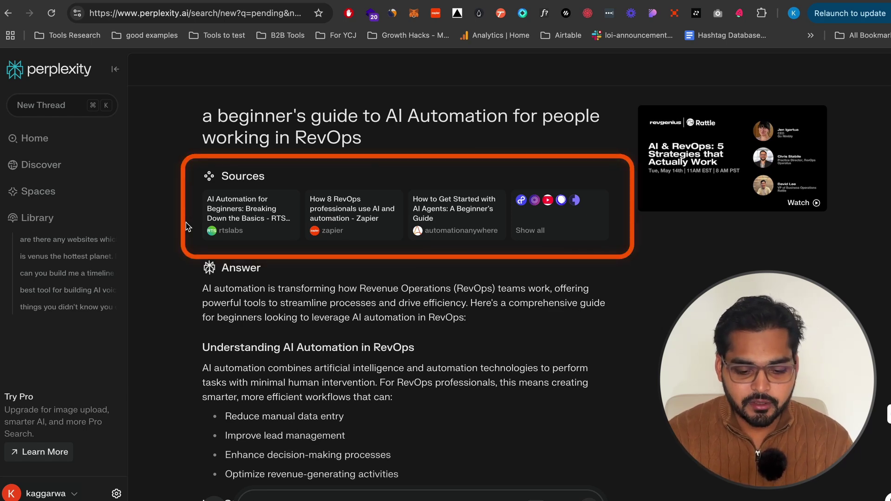
scroll(186, 226, "down", 2)
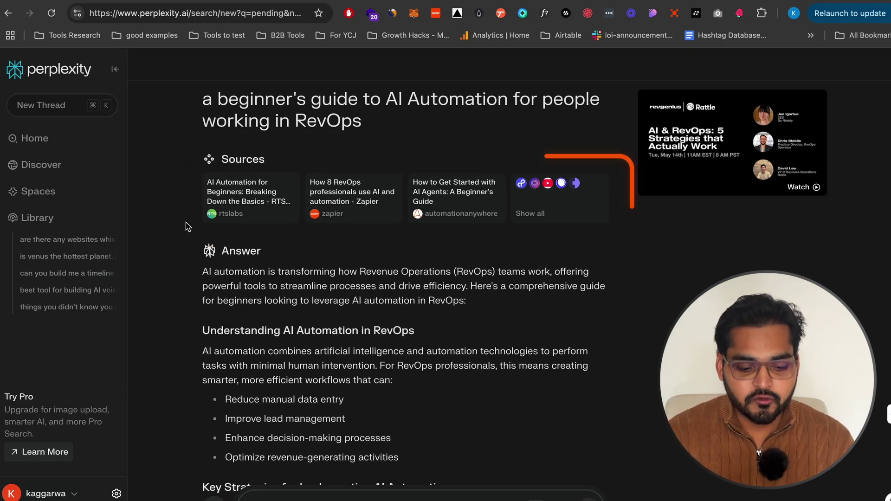
scroll(186, 227, "down", 2)
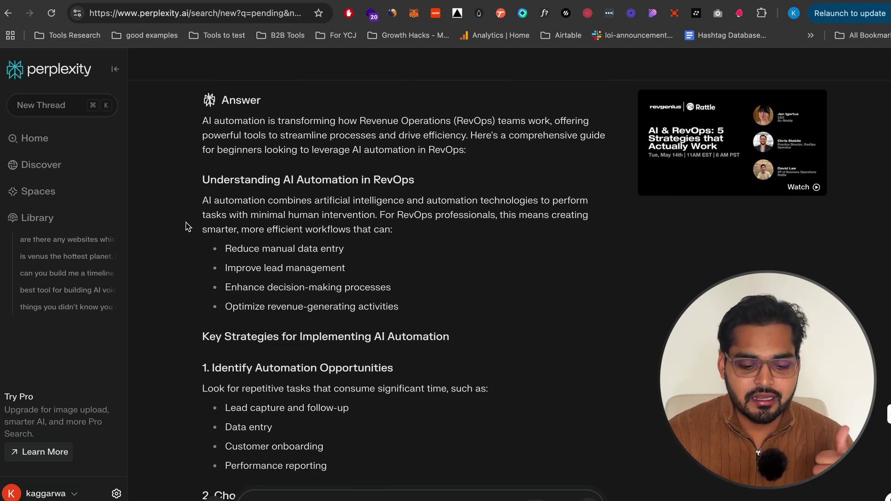
scroll(186, 226, "down", 5)
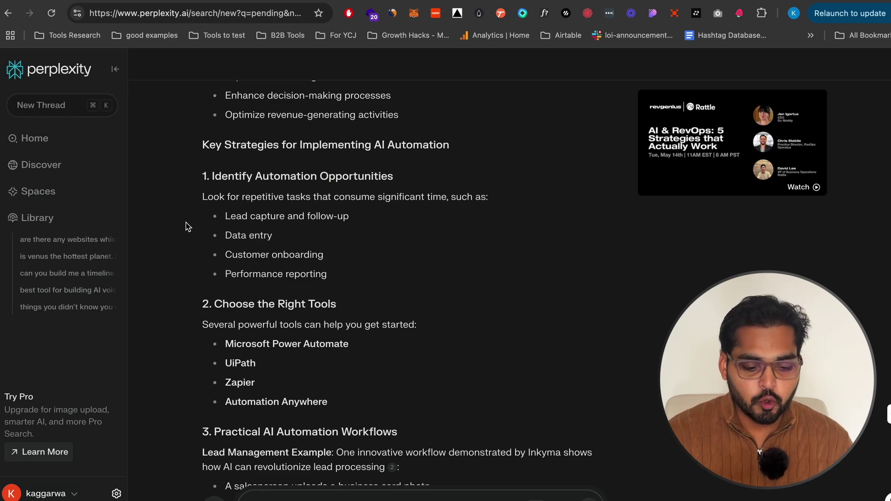
scroll(186, 227, "down", 5)
scroll(187, 227, "down", 6)
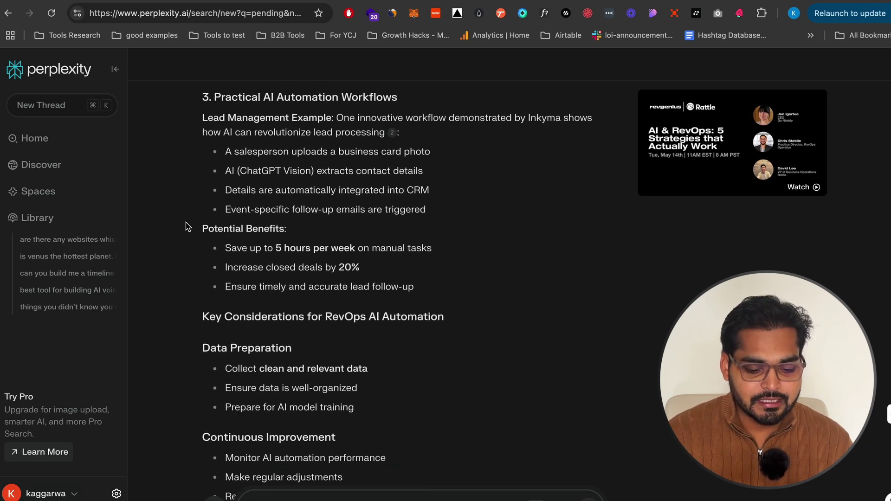
scroll(186, 227, "down", 7)
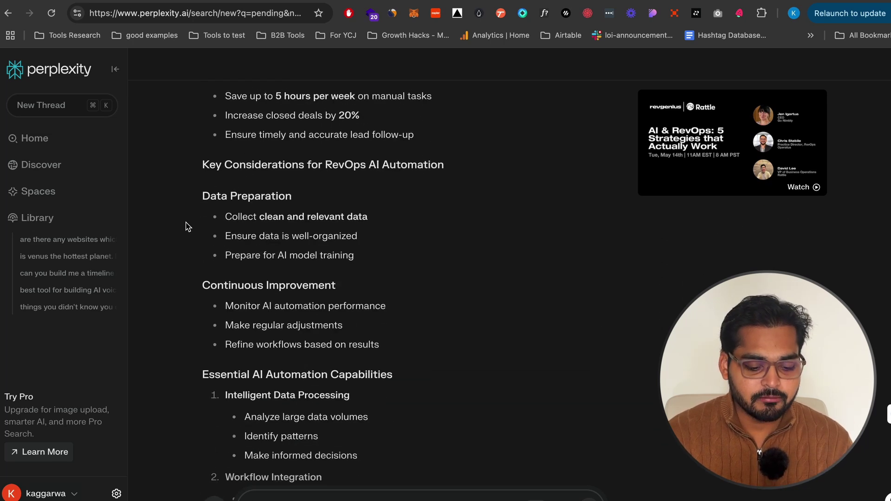
scroll(186, 227, "down", 1)
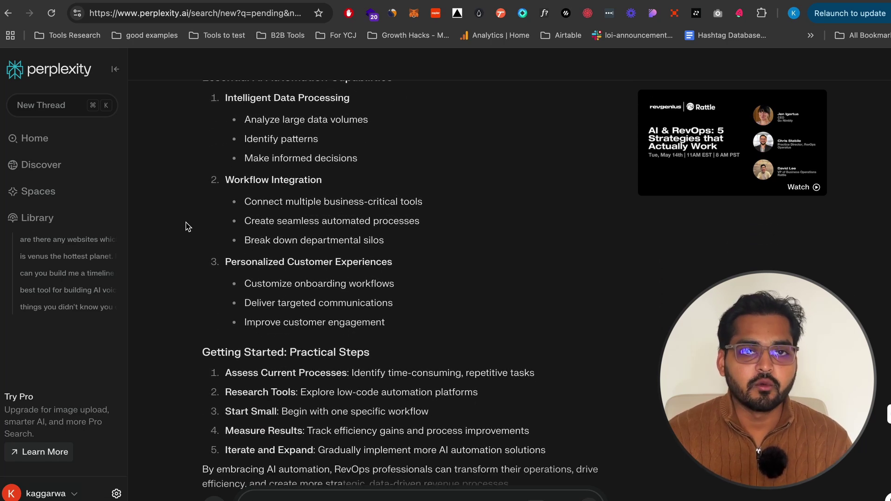
Step: Copy the full Perplexity answer on RevOps AI automation to the clipboard
scroll(185, 227, "up", 20)
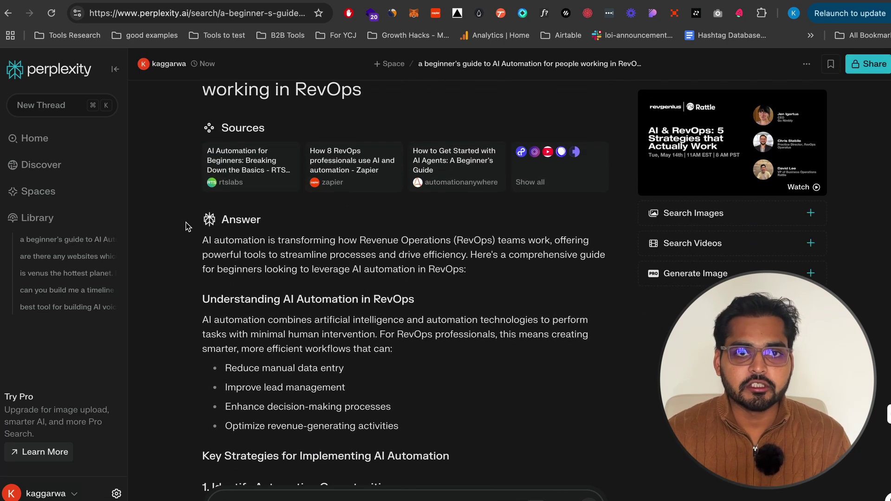
mouse_move(241, 200)
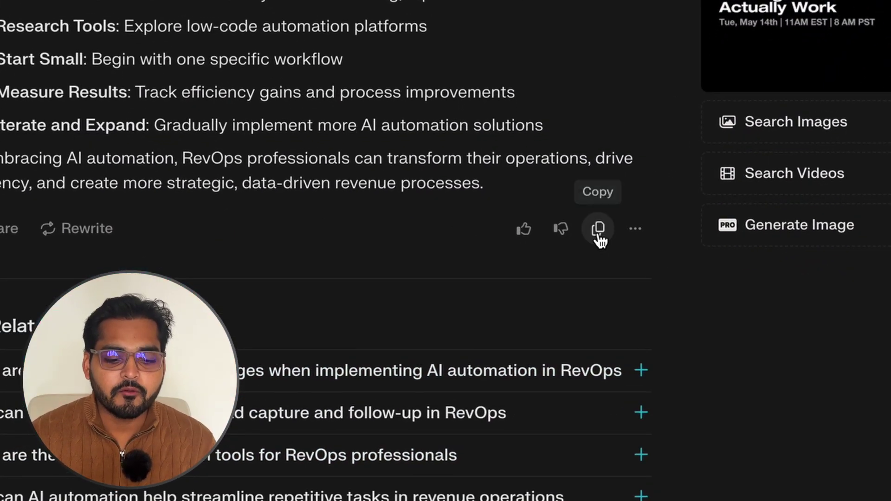
left_click(596, 232)
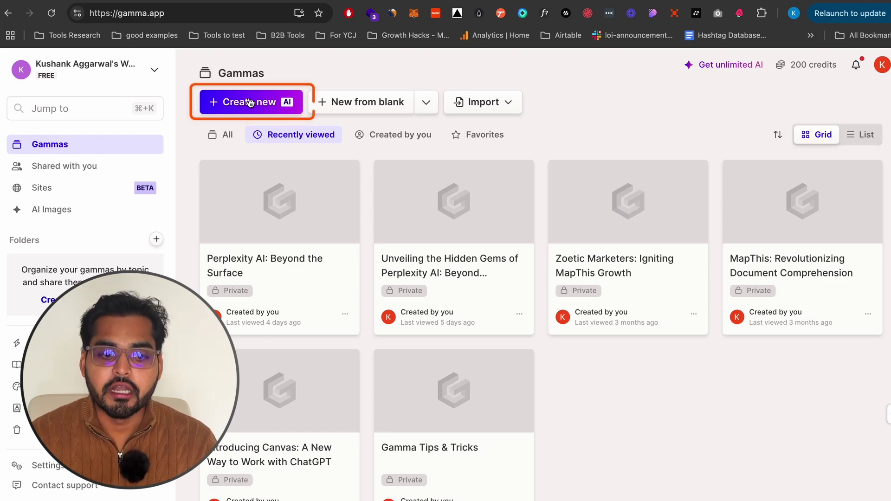
Step: Start an AI Document in Gamma by pasting in the copied RevOps automation answer
left_click(278, 102)
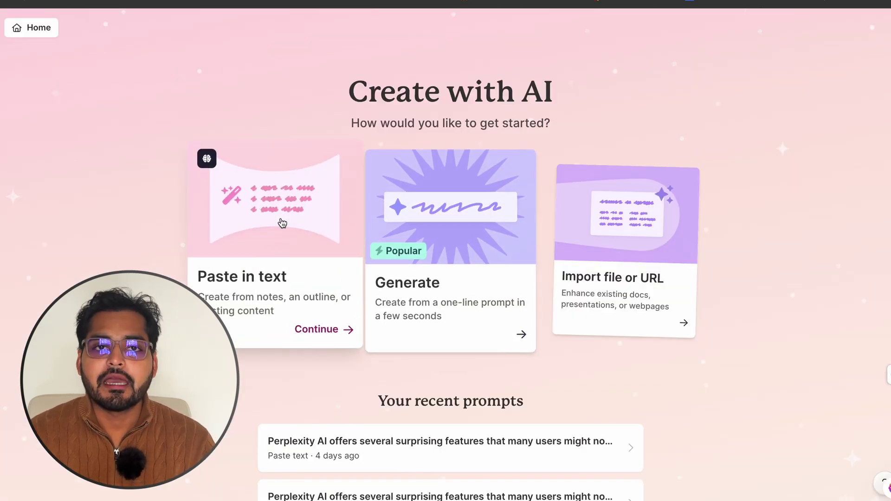
left_click(281, 221)
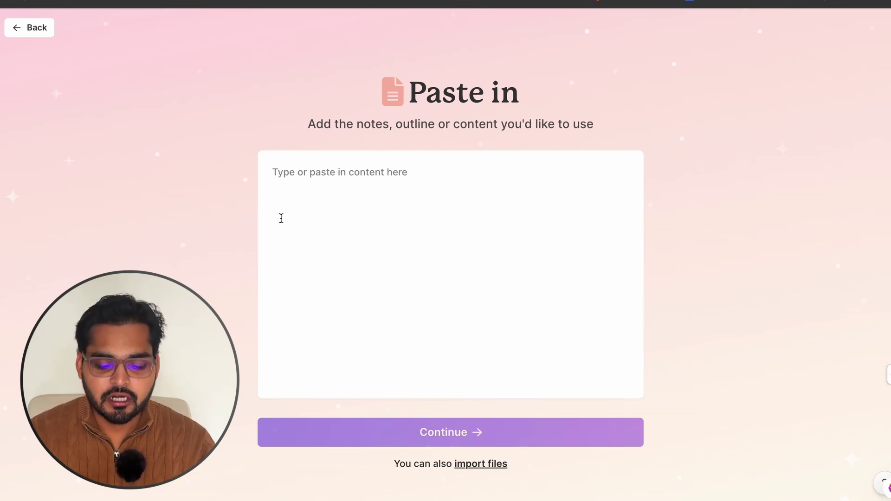
left_click(354, 191)
key("ctrl+v")
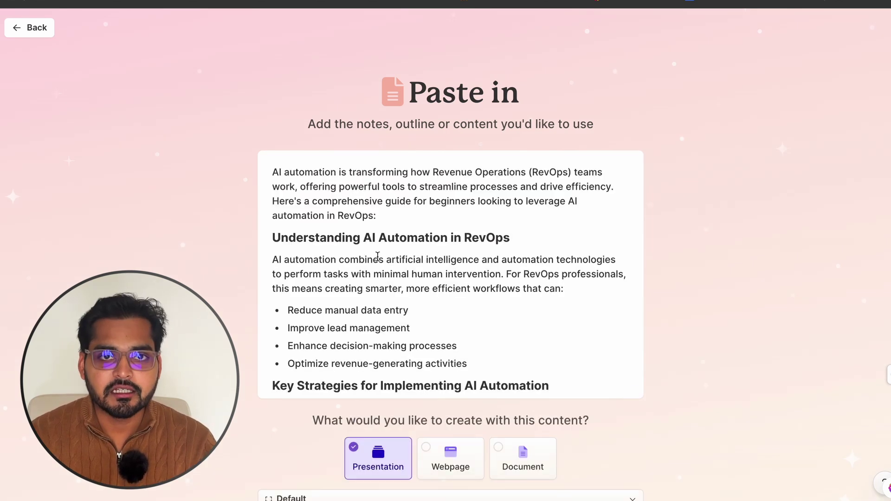
scroll(378, 257, "down", 15)
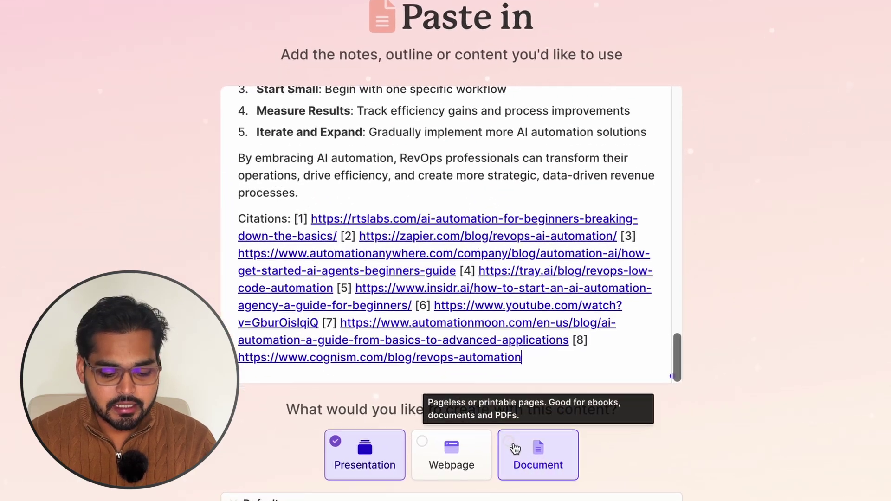
left_click(521, 457)
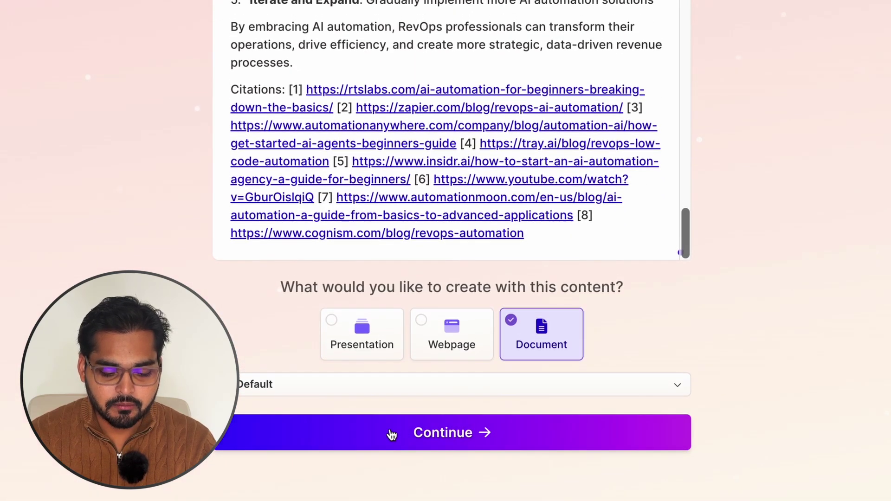
left_click(392, 434)
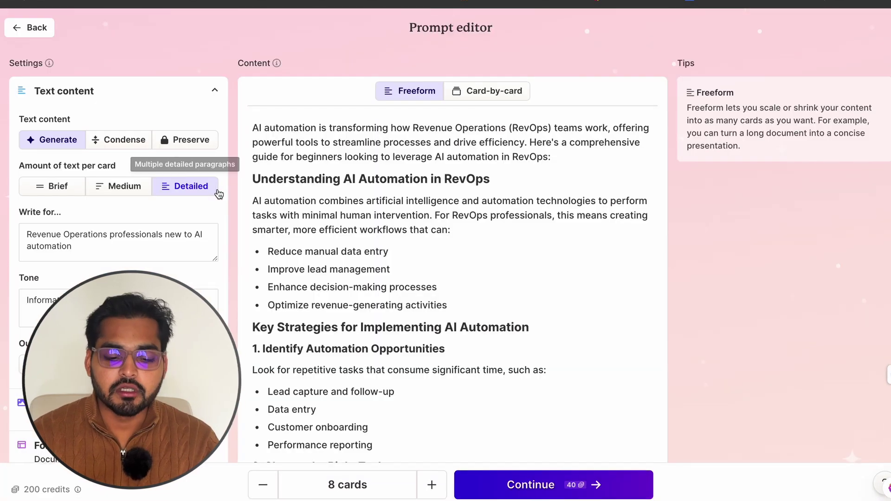
scroll(425, 195, "down", 1)
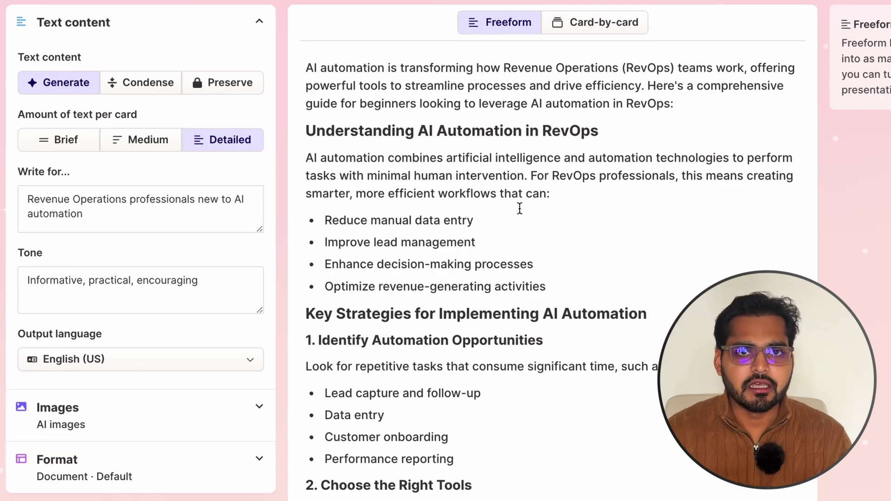
left_click(184, 209)
scroll(392, 284, "down", 9)
scroll(393, 283, "down", 10)
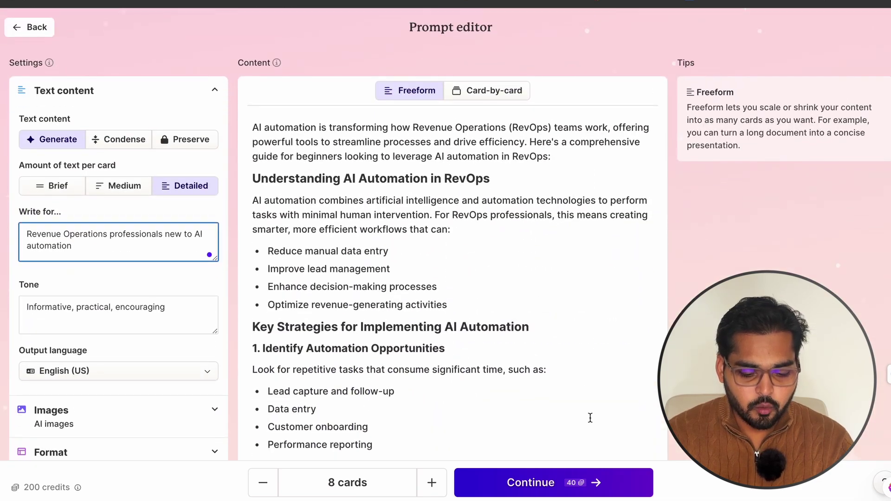
Step: Generate the 8-card RevOps guide with the Chimney Smoke theme
left_click(529, 482)
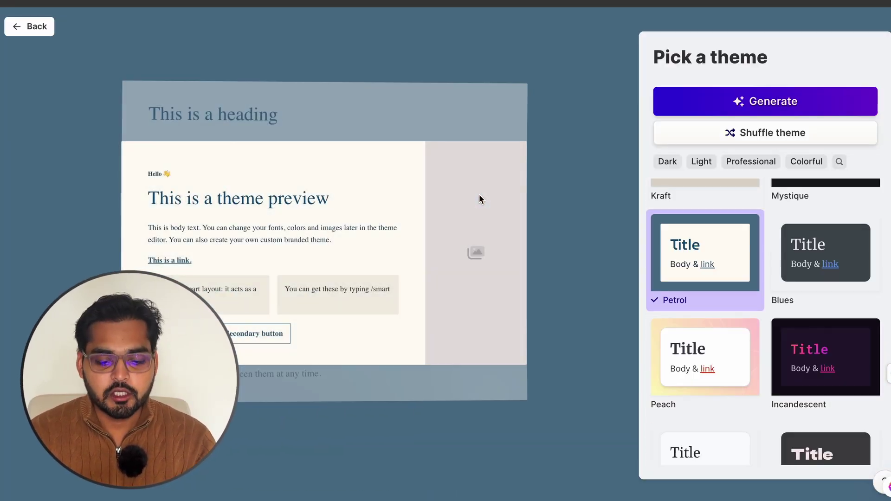
scroll(782, 286, "up", 10)
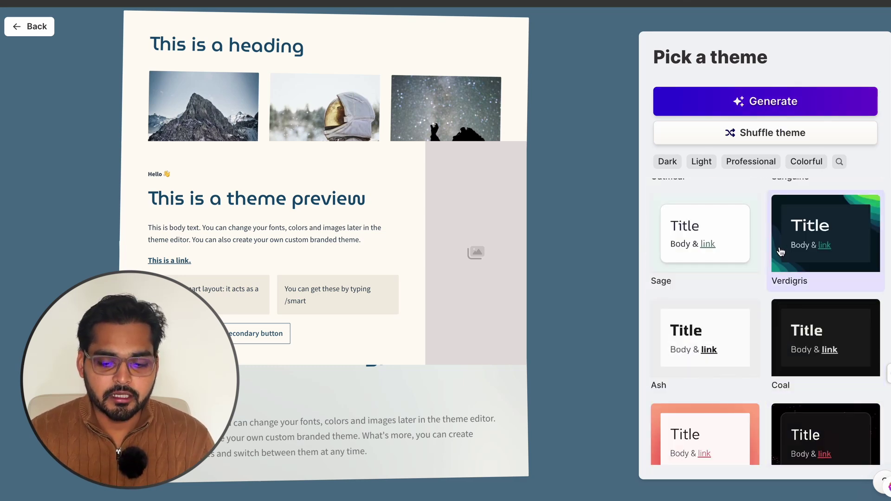
scroll(780, 251, "down", 8)
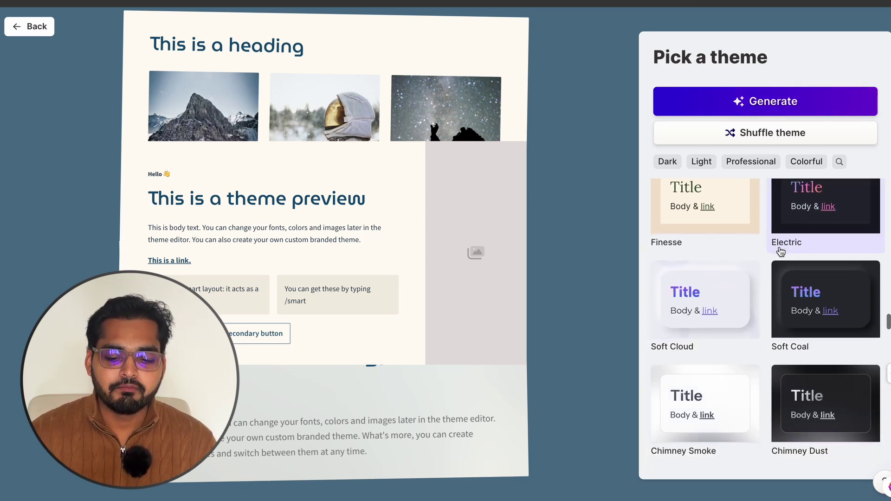
scroll(780, 251, "down", 2)
scroll(781, 251, "down", 1)
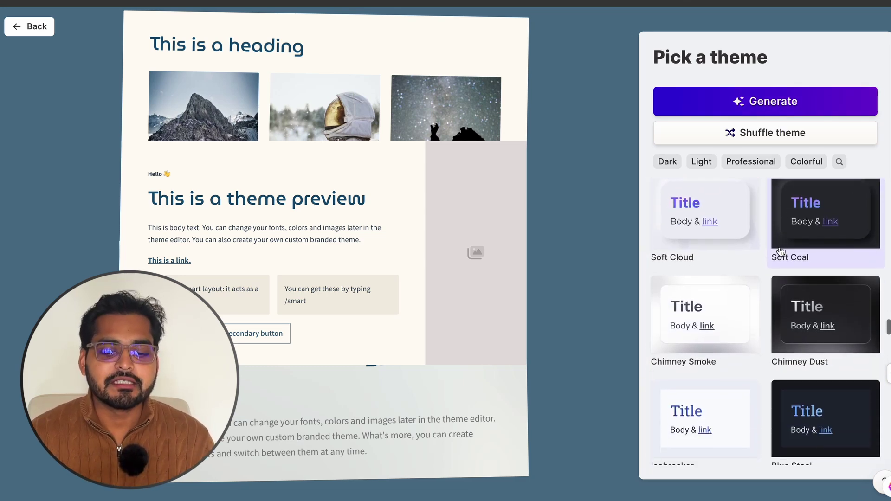
left_click(727, 315)
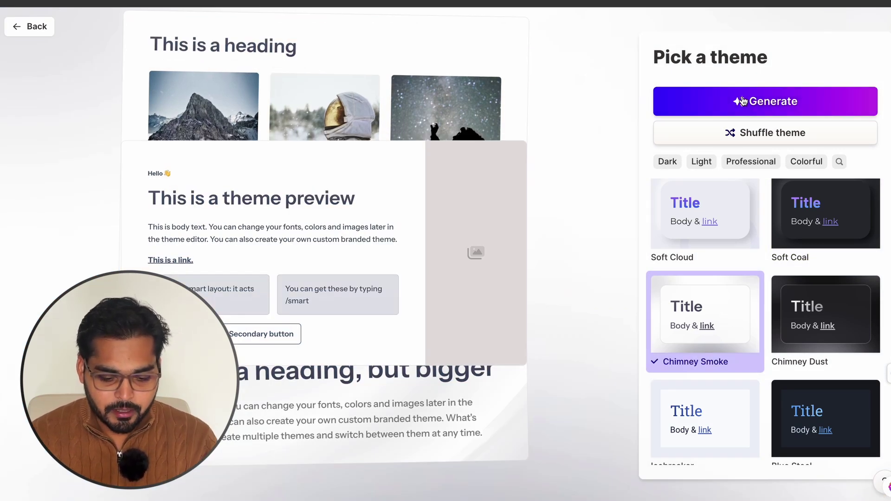
left_click(738, 101)
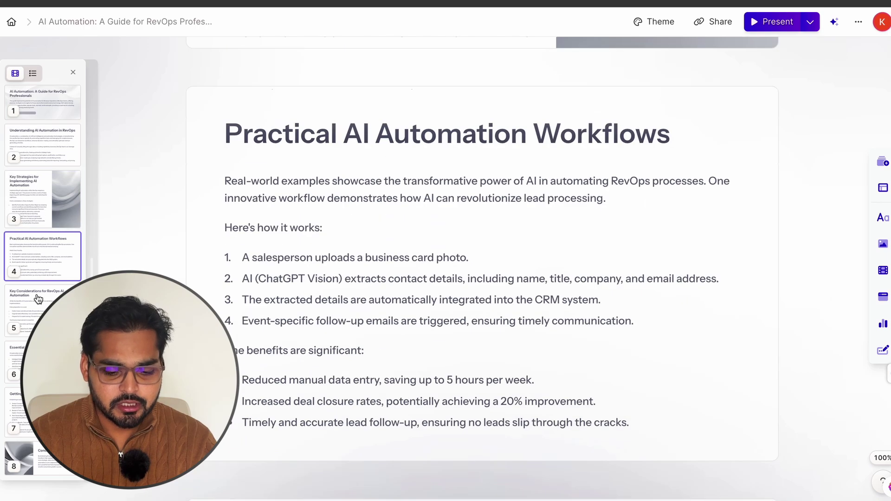
left_click(41, 302)
scroll(42, 302, "down", 10)
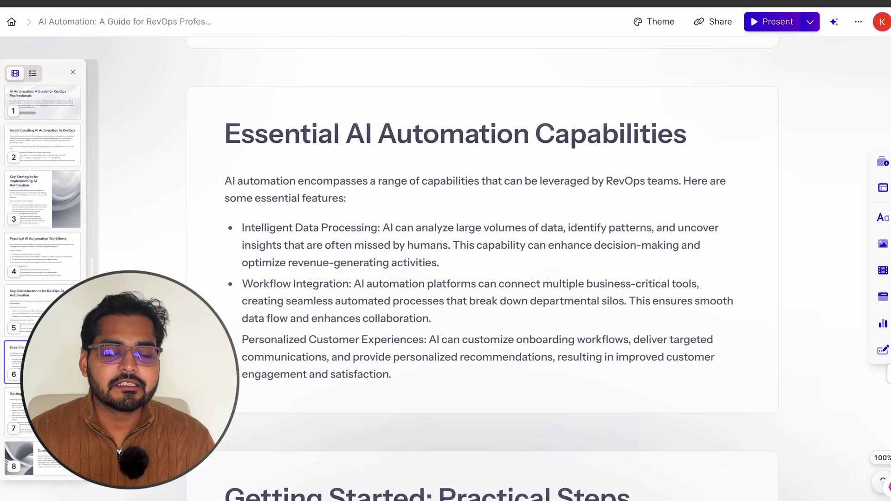
left_click(52, 115)
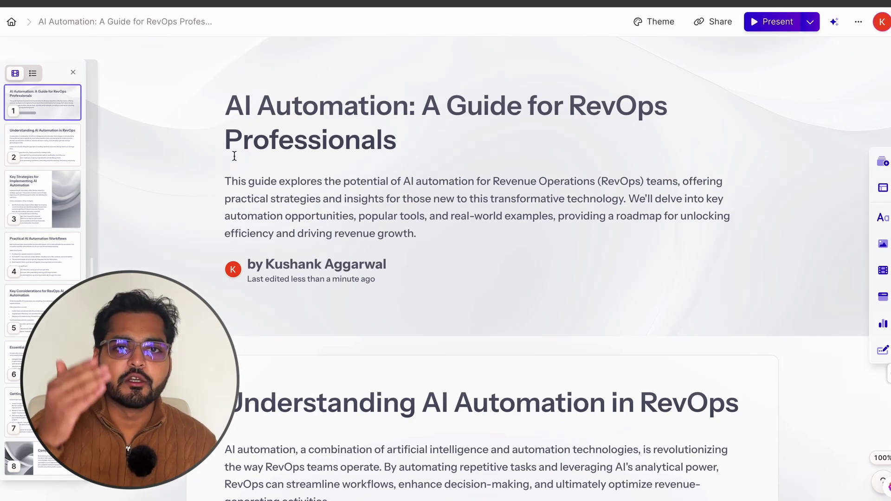
scroll(360, 204, "down", 10)
scroll(360, 205, "up", 2)
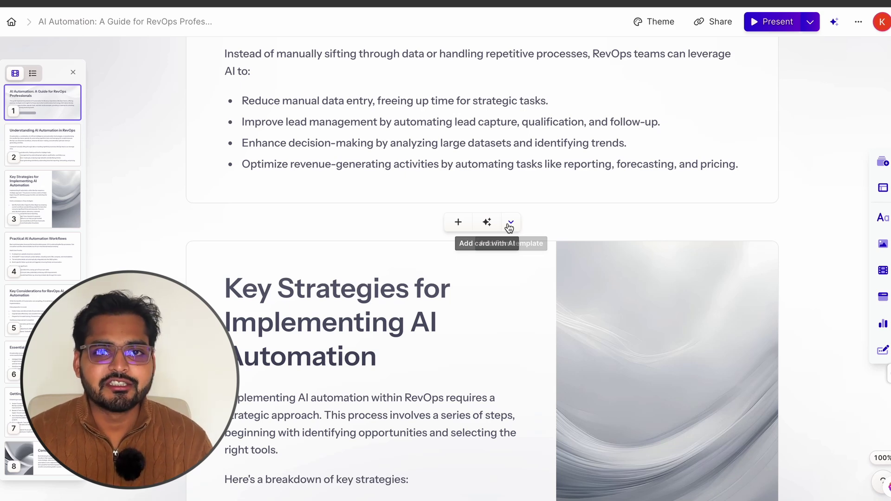
Step: Insert an AI-generated card after card 4 from the AI Ethics Considerations suggestion
left_click(499, 191)
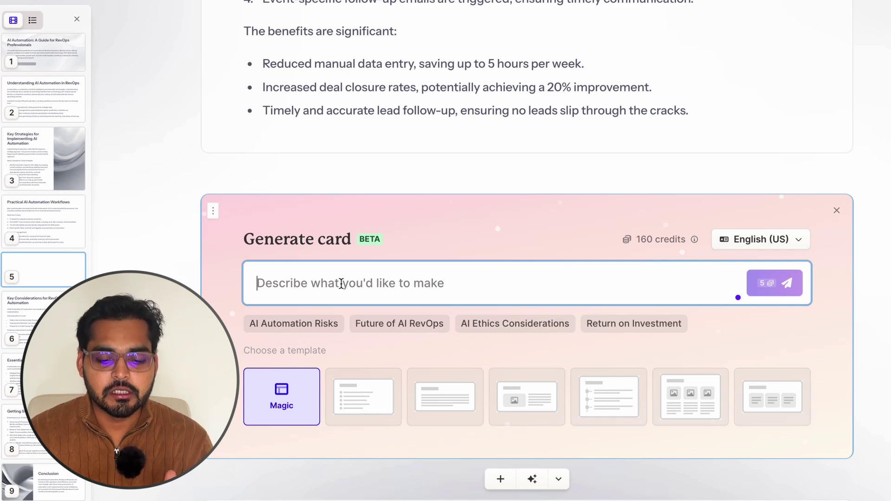
left_click(509, 324)
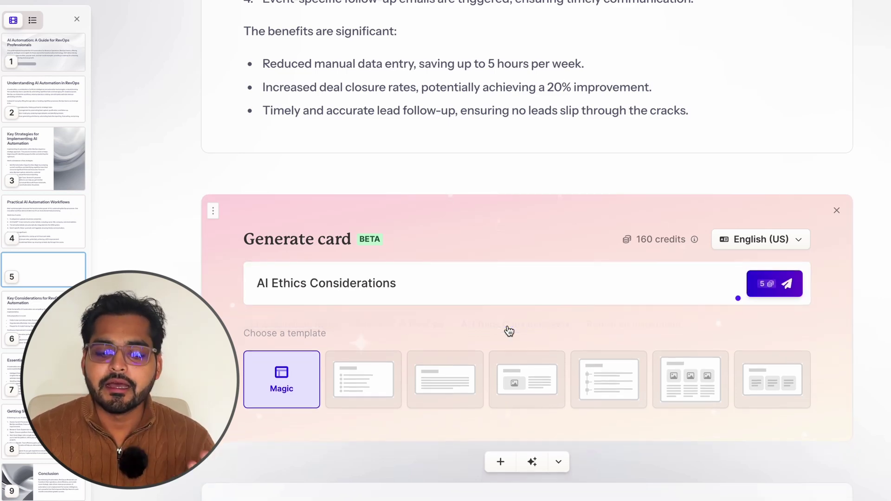
key("Return")
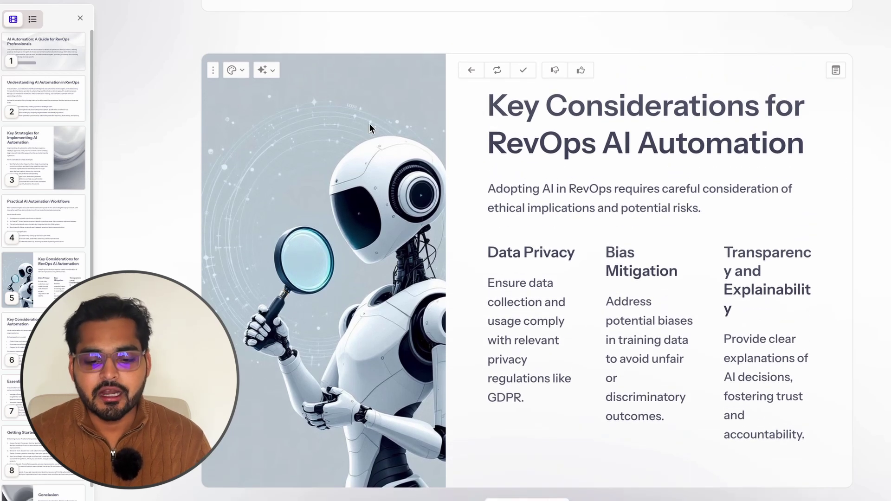
left_click(271, 71)
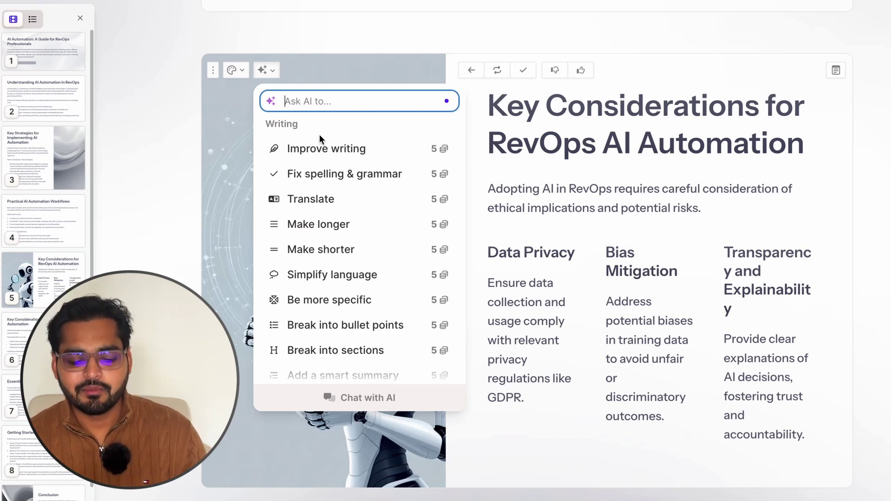
scroll(347, 159, "down", 3)
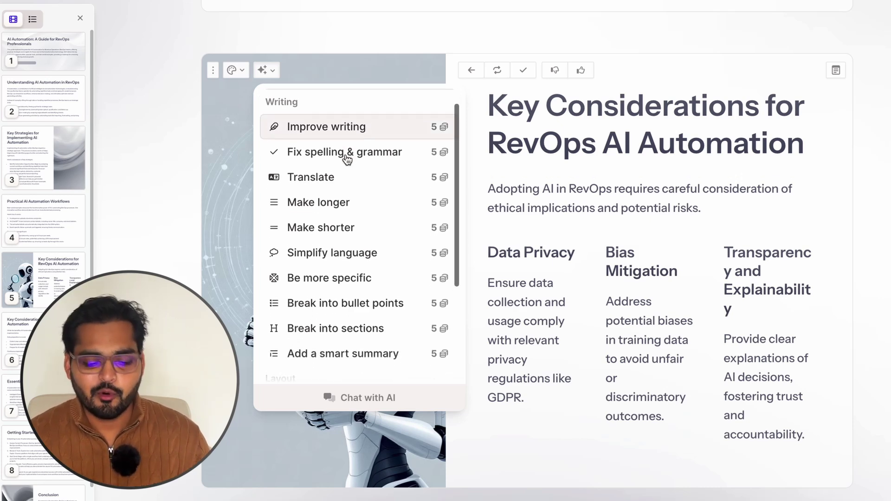
scroll(347, 158, "down", 3)
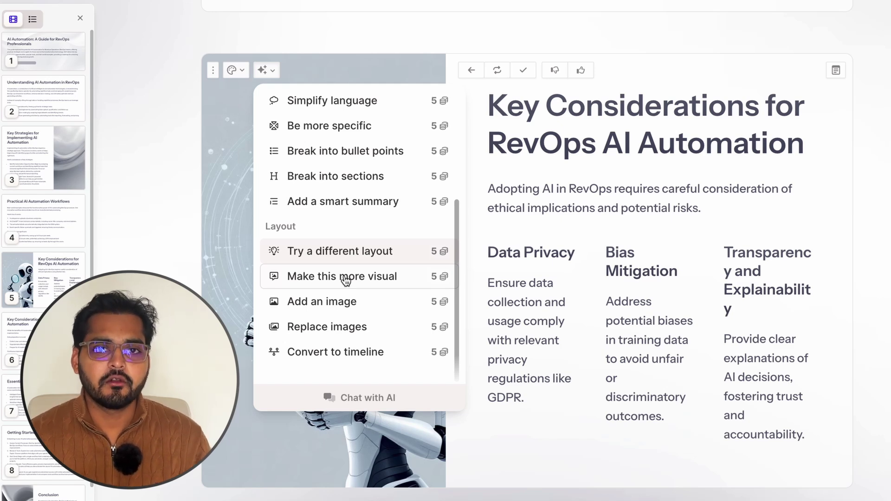
scroll(335, 263, "up", 5)
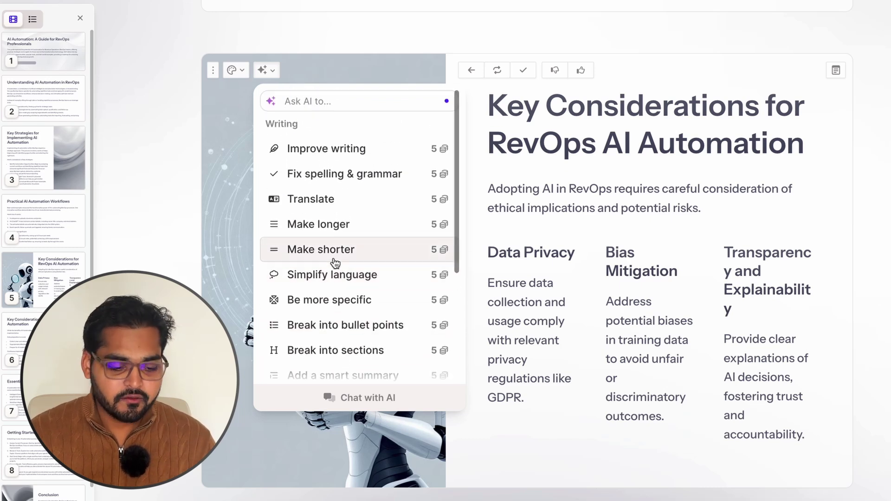
left_click(193, 137)
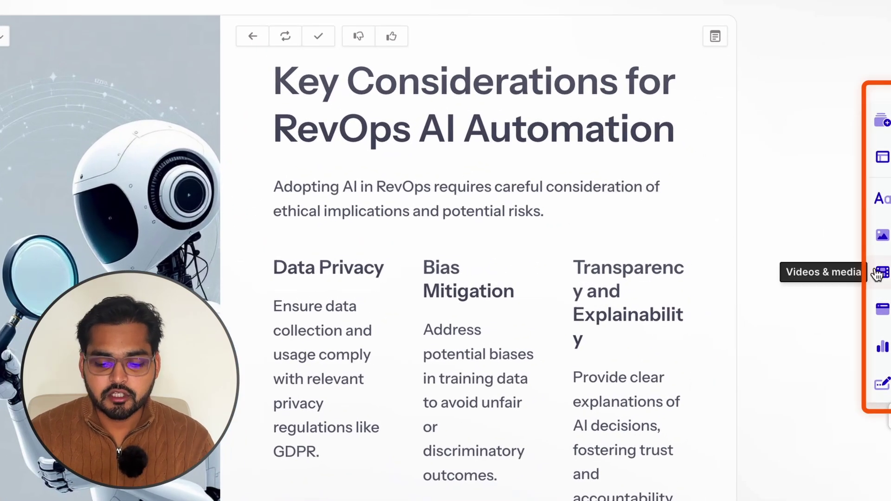
left_click(877, 274)
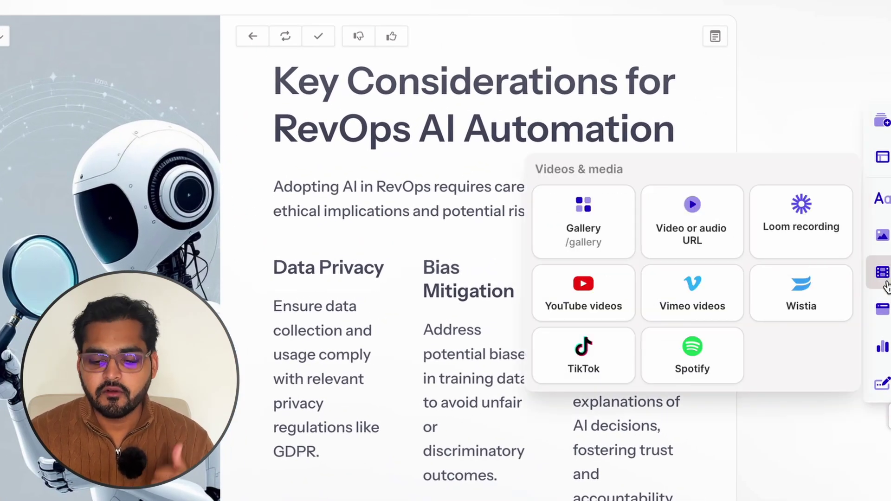
mouse_move(881, 236)
mouse_move(882, 318)
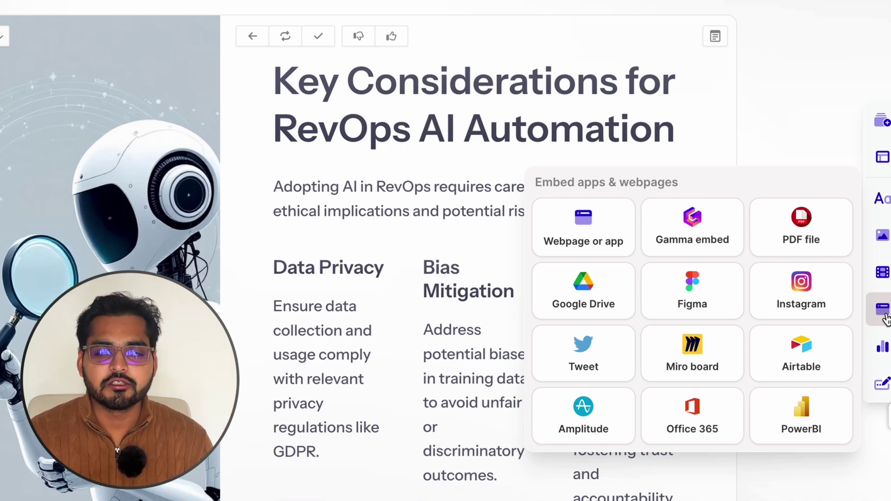
mouse_move(881, 346)
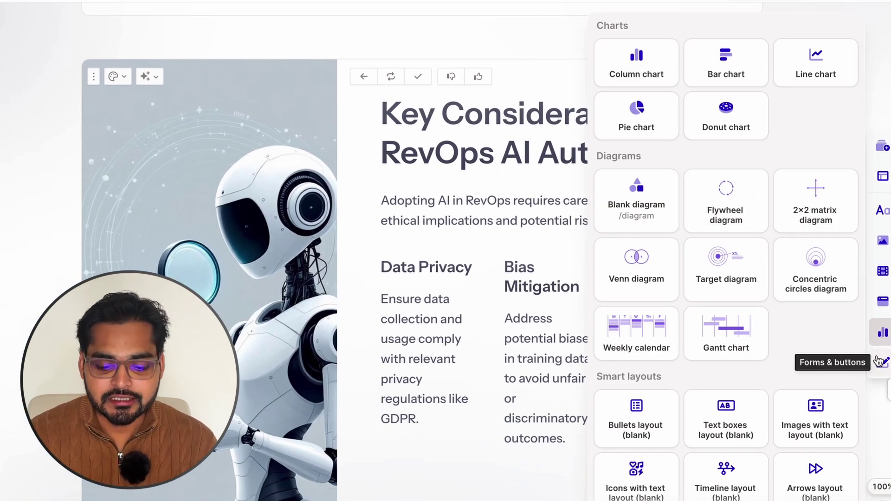
mouse_move(878, 362)
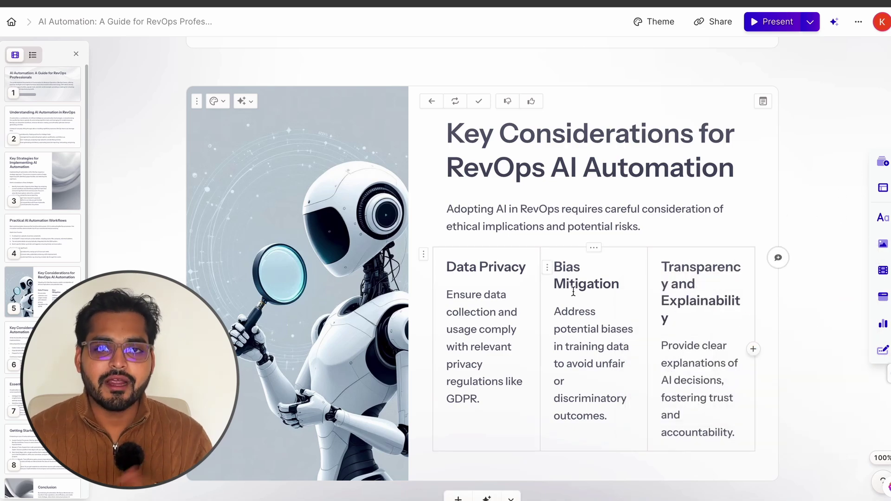
Step: Scroll to card 6 and place the cursor in its bullet text
scroll(573, 291, "down", 10)
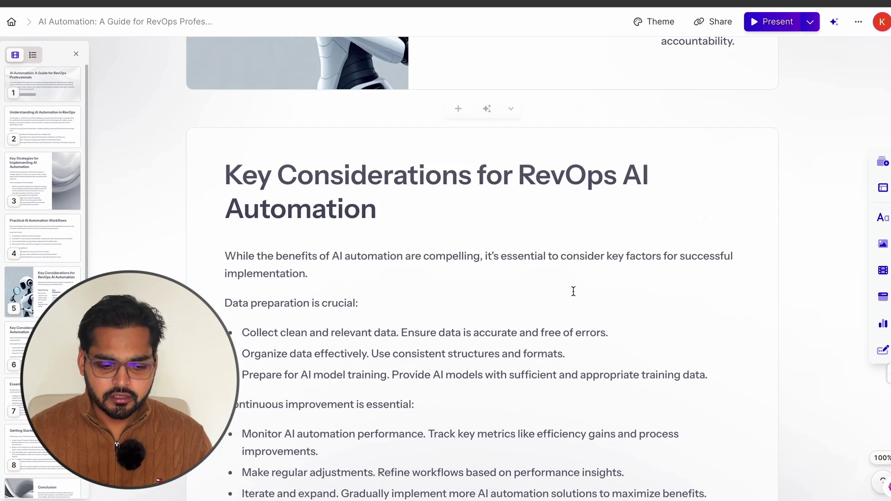
left_click(514, 232)
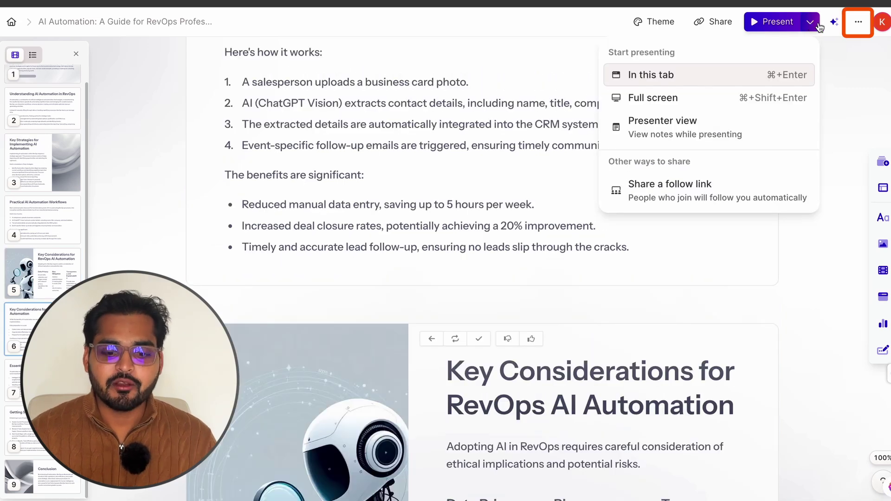
Step: Export all cards of the RevOps AI automation guide to PDF
left_click(858, 22)
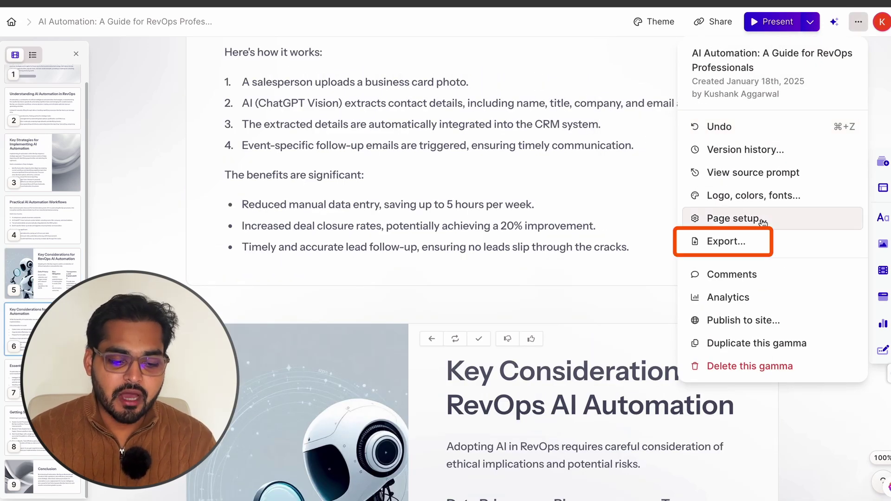
left_click(725, 241)
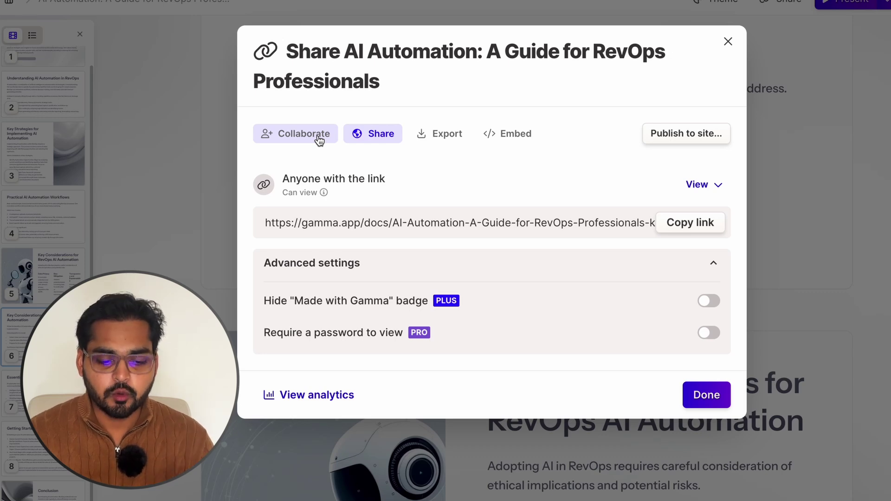
left_click(439, 133)
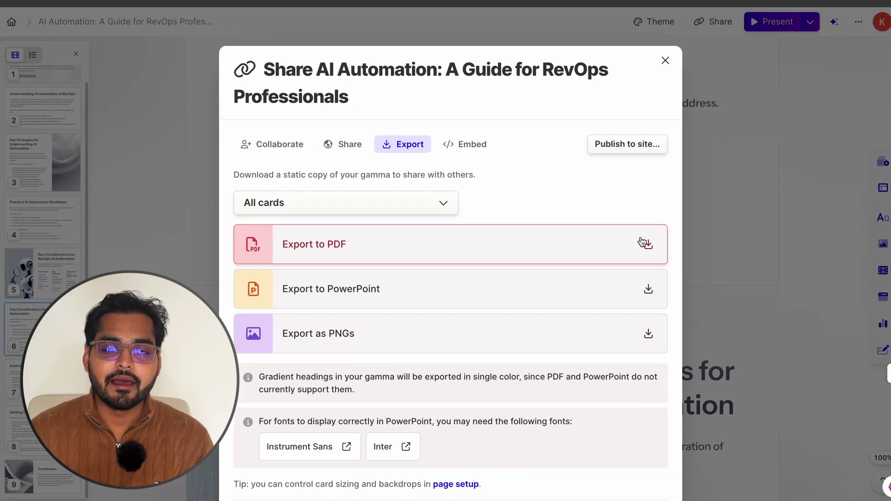
left_click(641, 241)
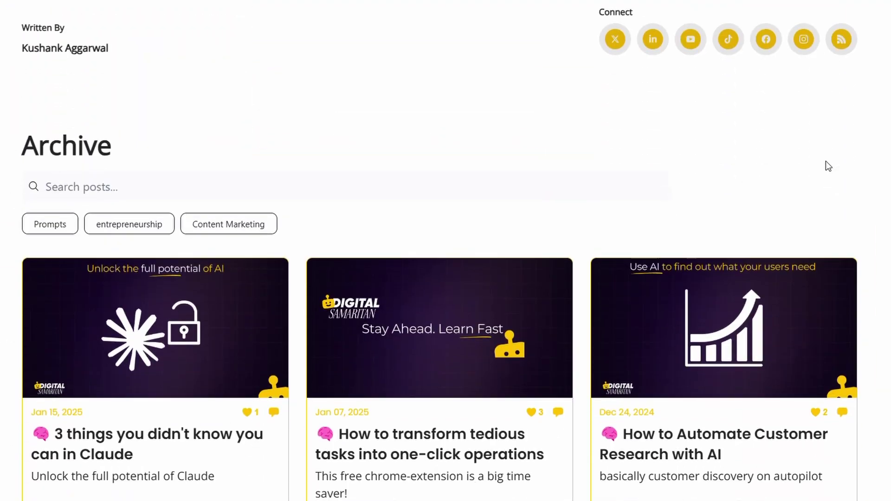
scroll(825, 160, "down", 17)
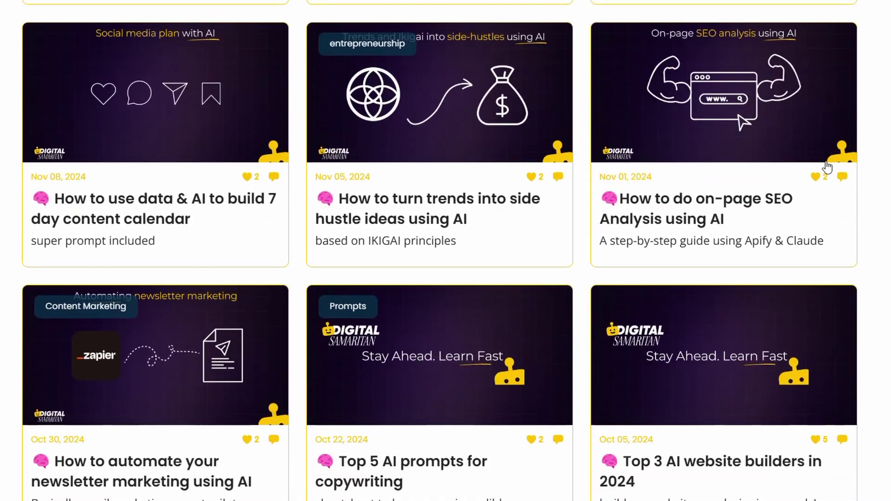